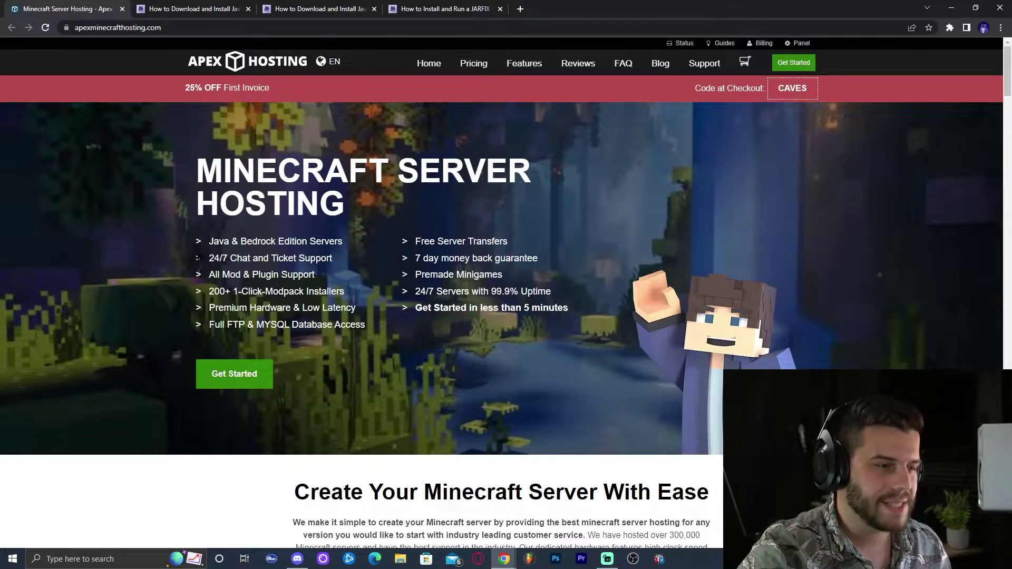
Highlight the Apex Hosting feature list text, then clear the selection.
drag(209, 239, 462, 310)
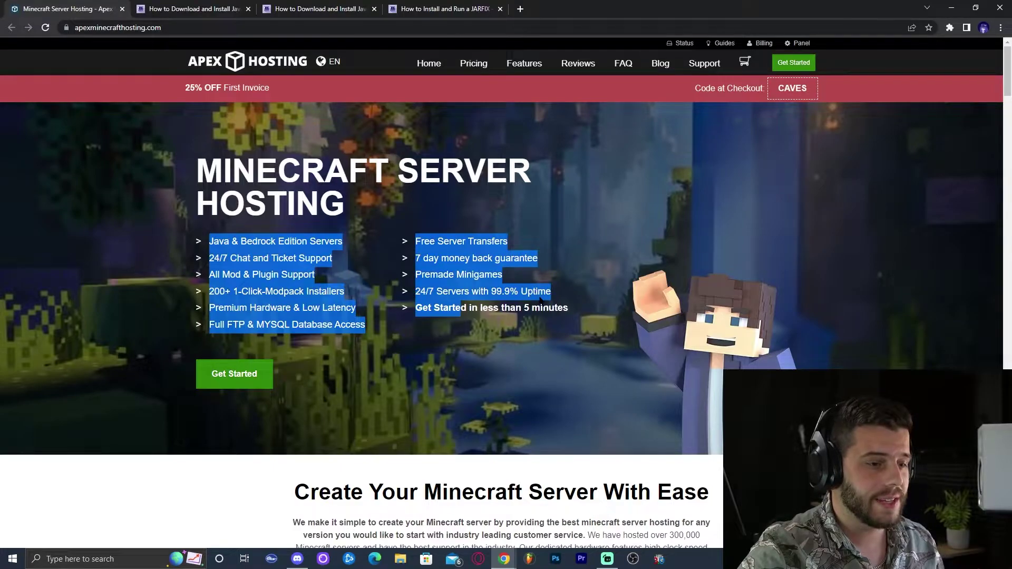
click(591, 296)
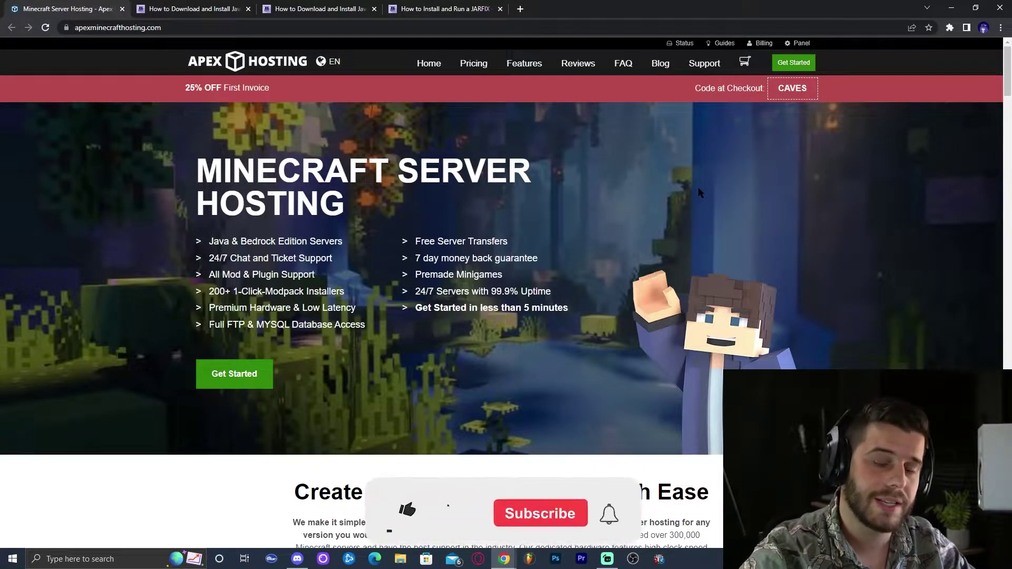
key(ctrl+w)
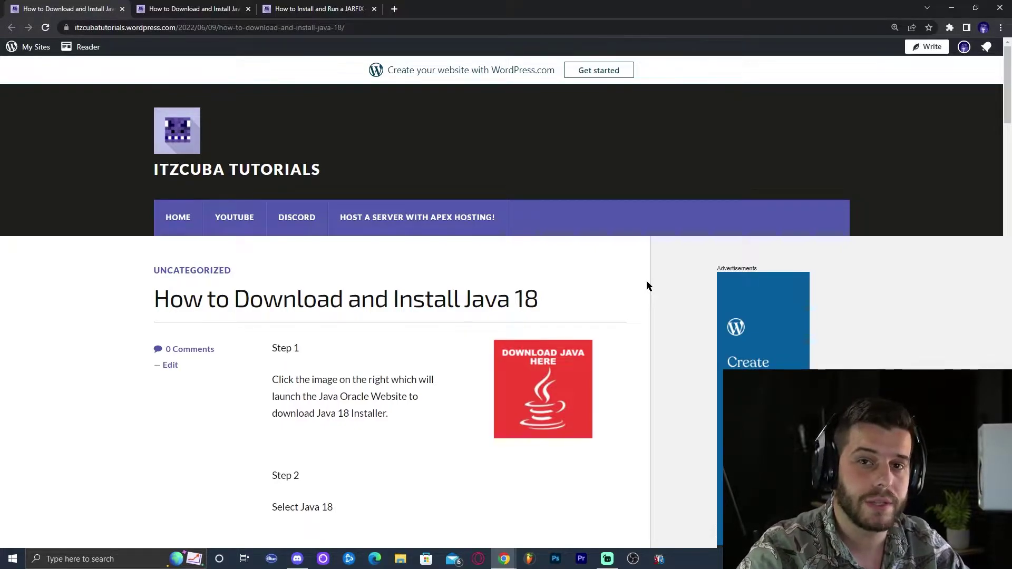
click(85, 559)
text(add)
click(112, 273)
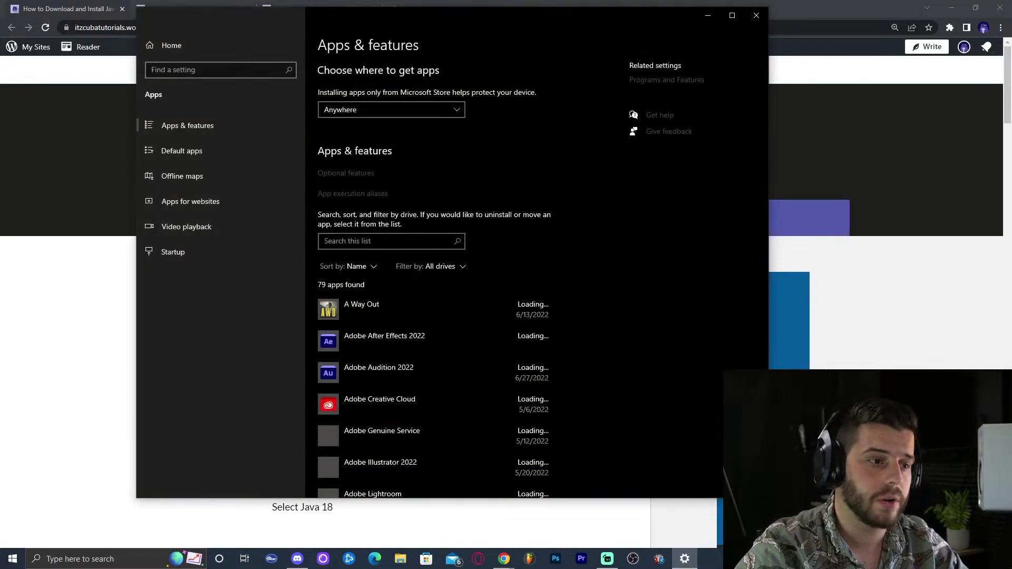
click(360, 240)
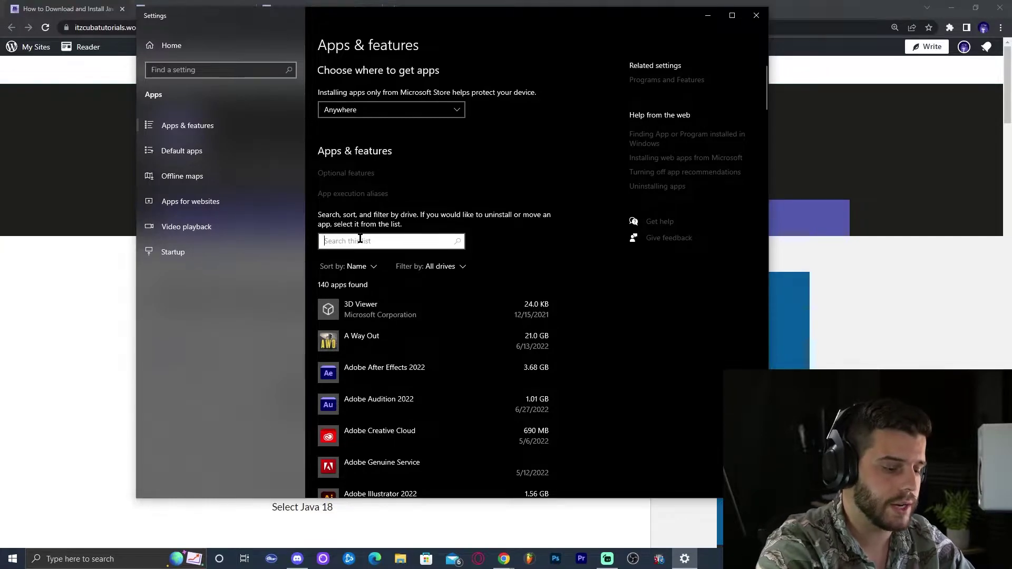
text(java)
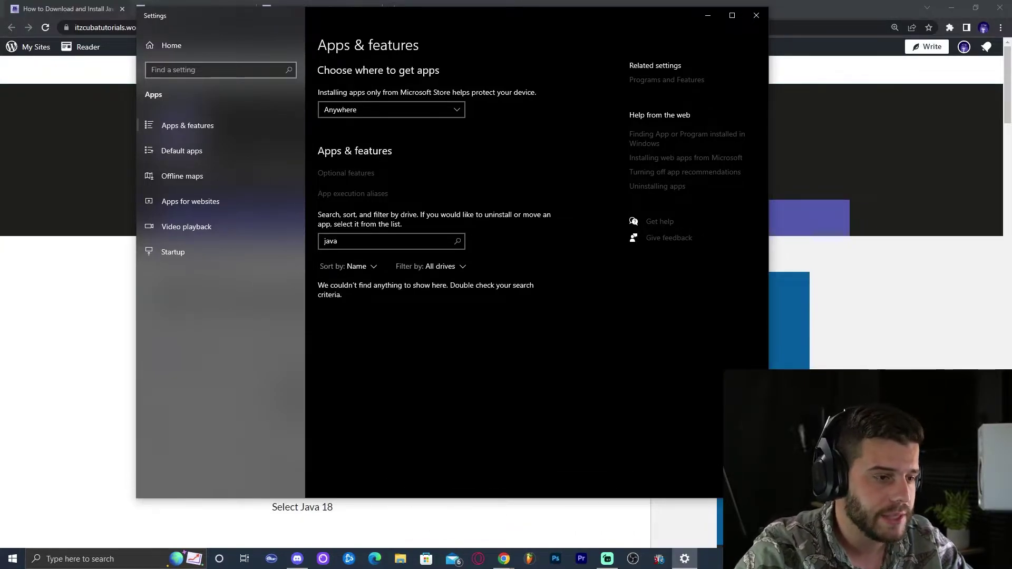
click(756, 15)
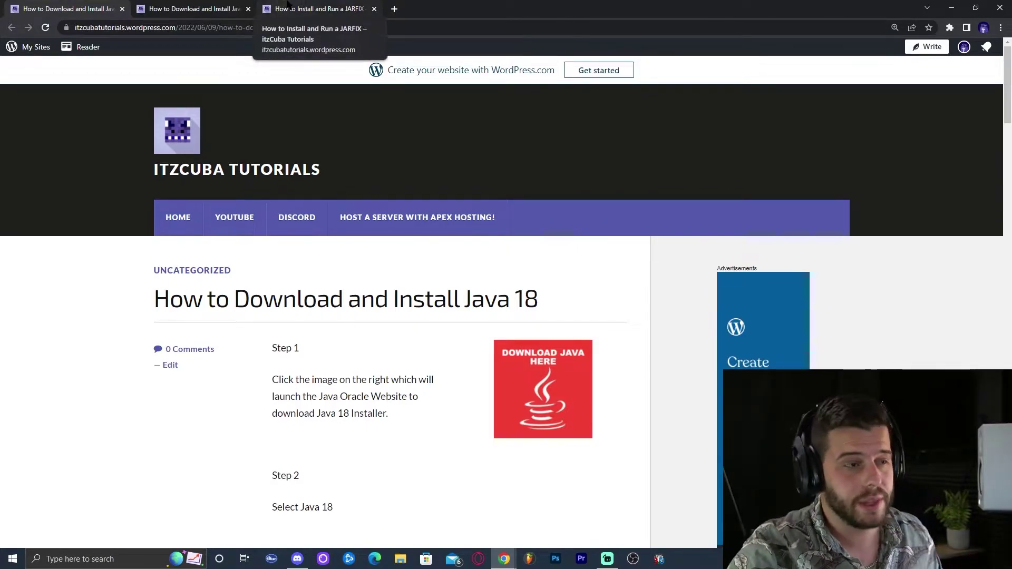
From the Java 8 guide, open java.com and download the Windows Offline (64-bit) installer.
click(189, 8)
scroll(448, 167, down, 1)
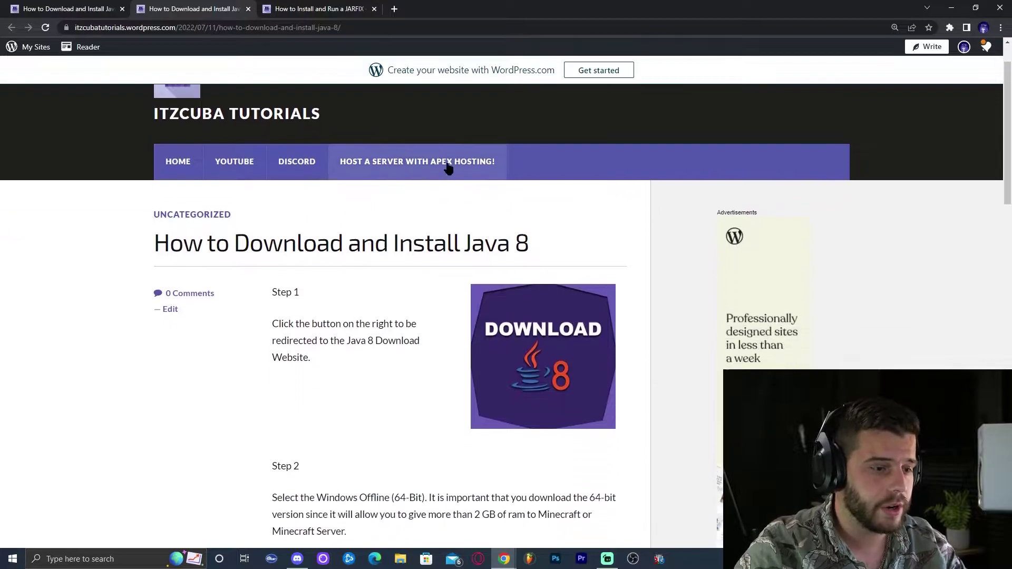
scroll(450, 163, down, 2)
scroll(522, 163, up, 2)
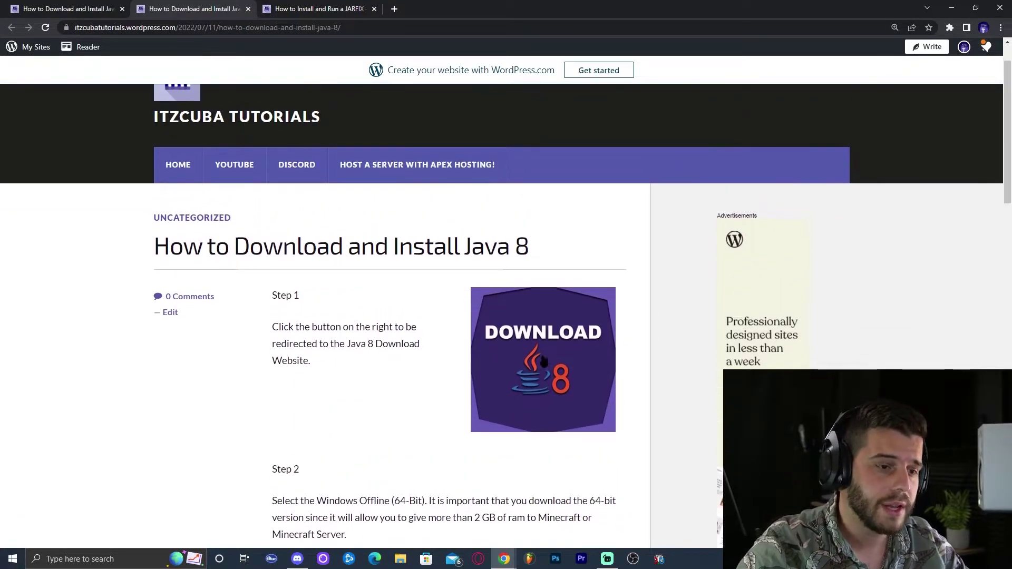
click(537, 340)
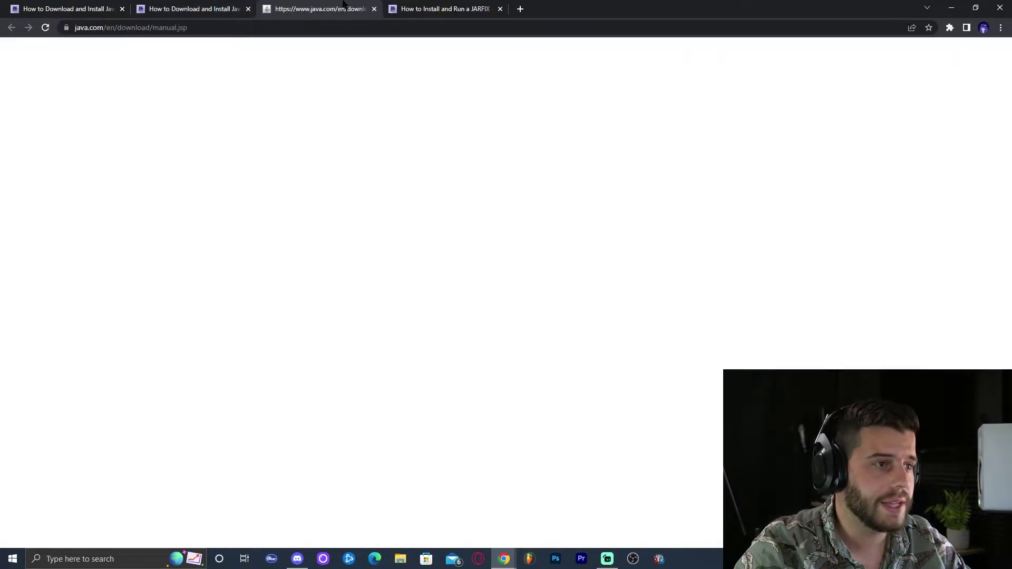
scroll(566, 185, down, 4)
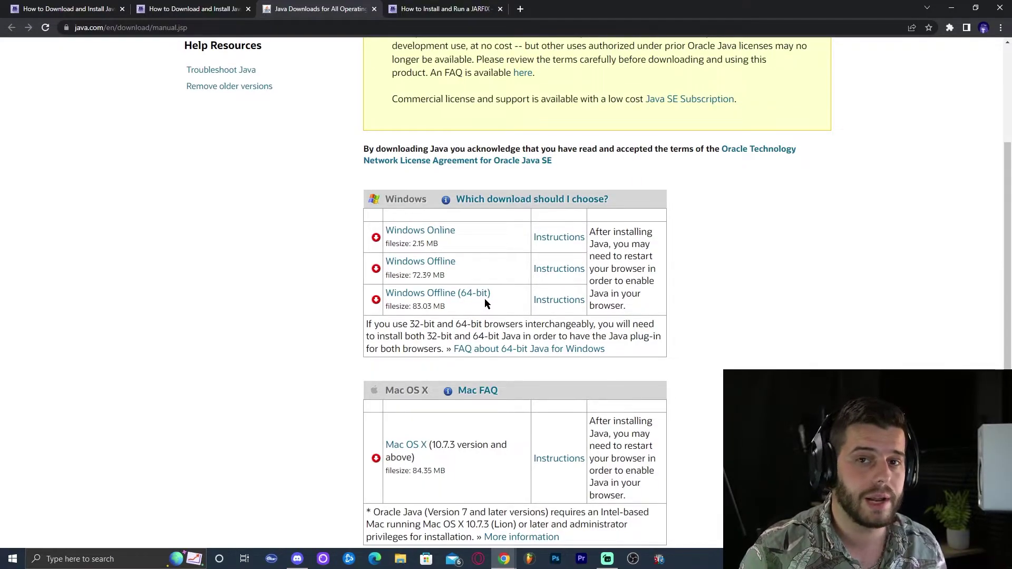
scroll(521, 155, up, 4)
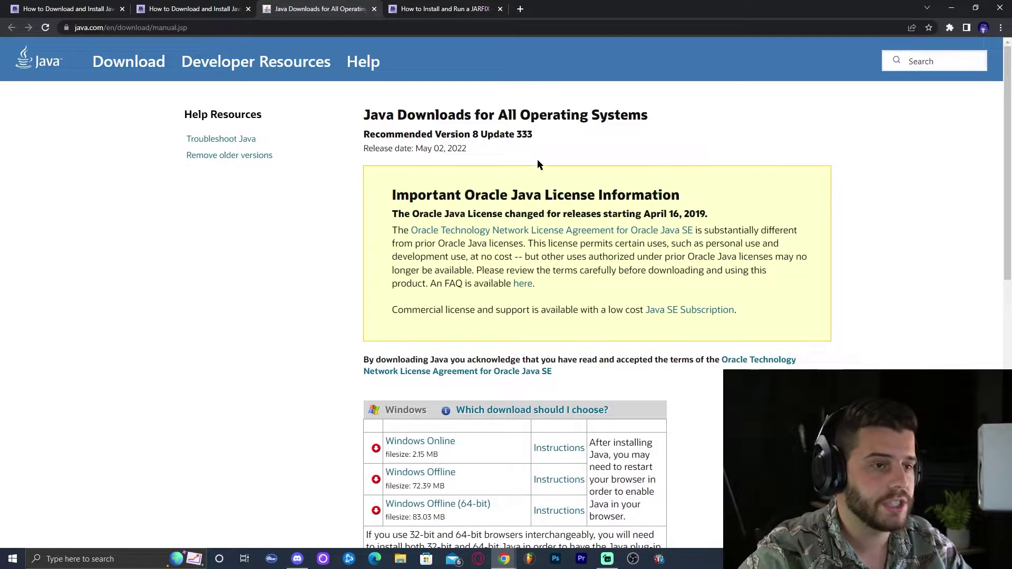
scroll(645, 139, down, 4)
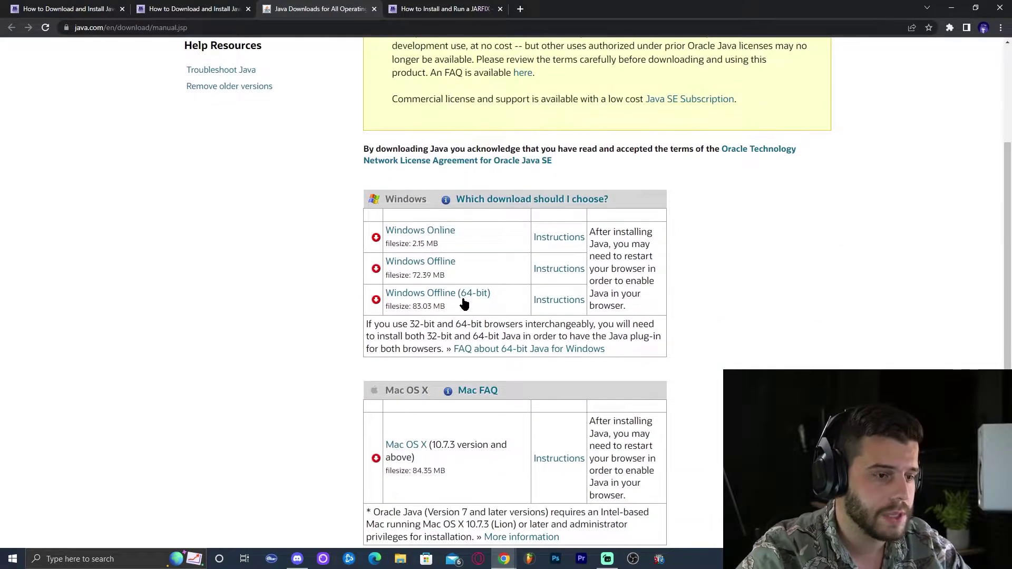
click(473, 298)
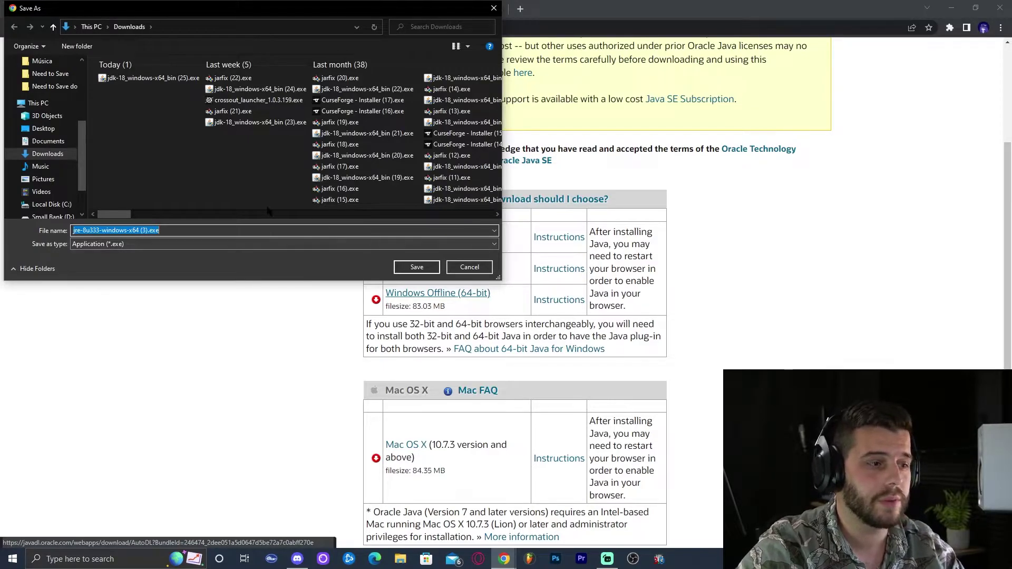
Save the jre-8u333 installer to Downloads and drag it onto the desktop.
click(415, 269)
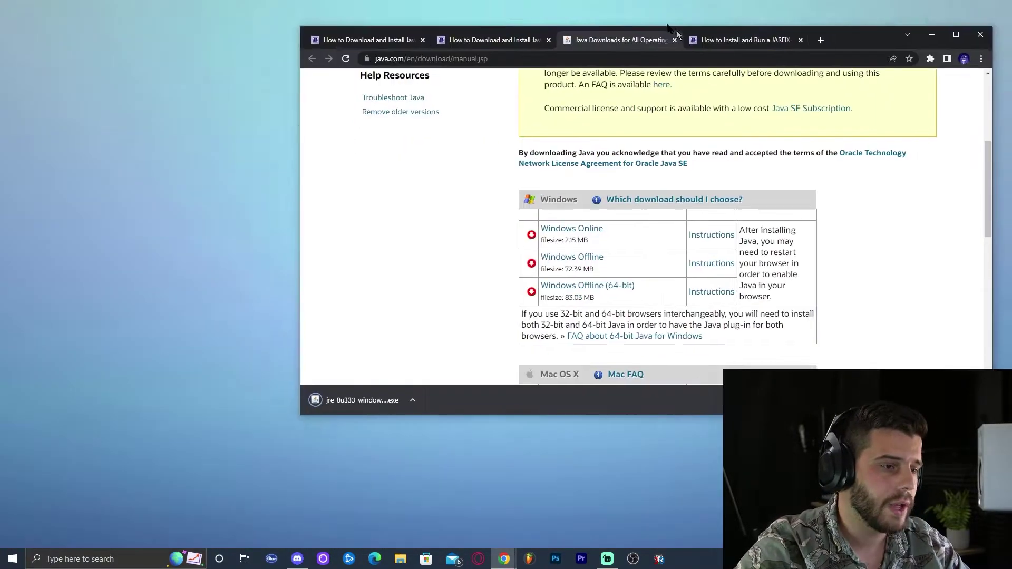
mouse_move(676, 6)
mouse_down()
mouse_move(676, 31)
mouse_move(670, 13)
mouse_up()
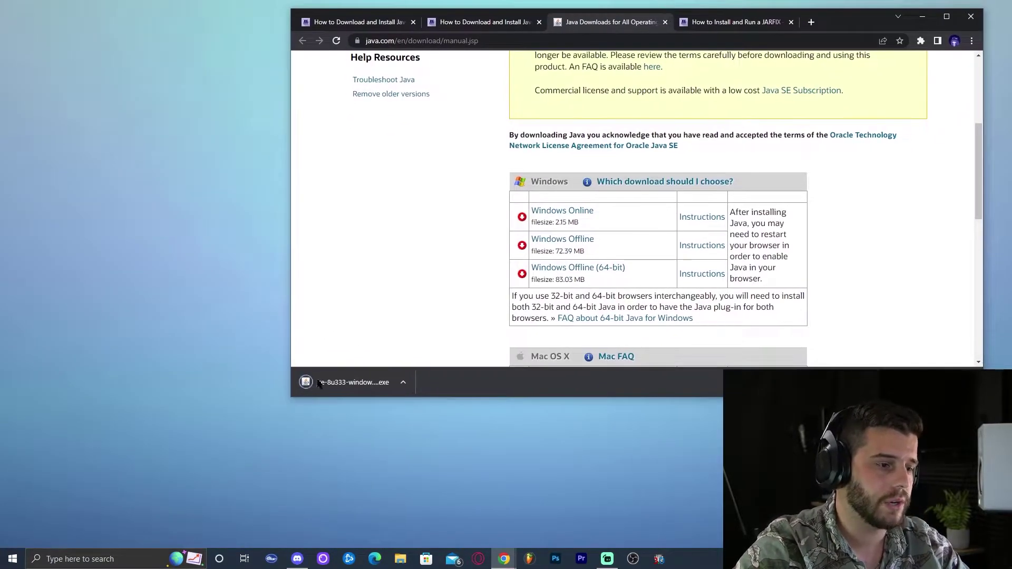
drag(353, 382, 182, 153)
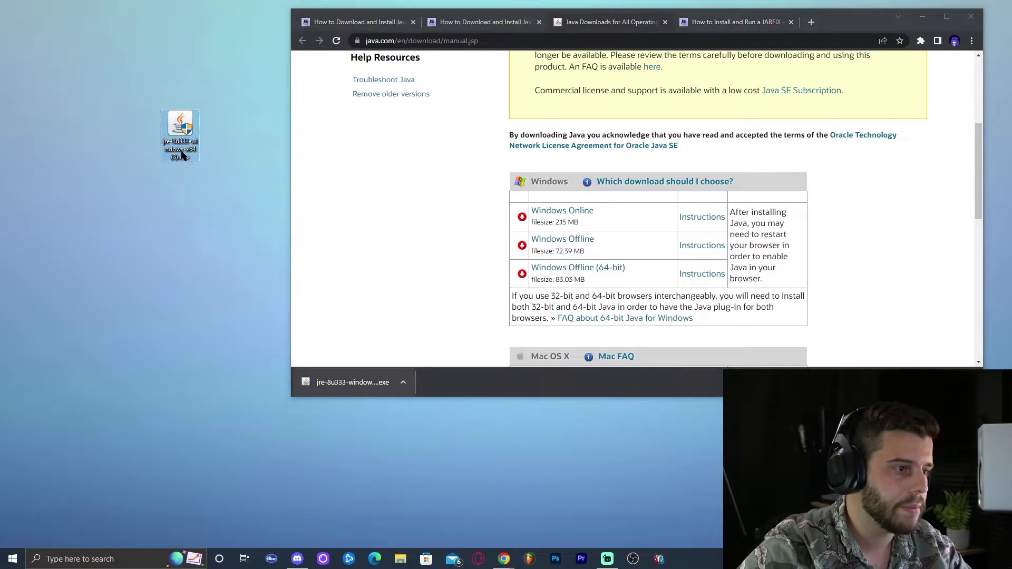
Rename the desktop installer 'Java 8' and refresh the desktop.
click(182, 154)
text(Java 8)
key(Return)
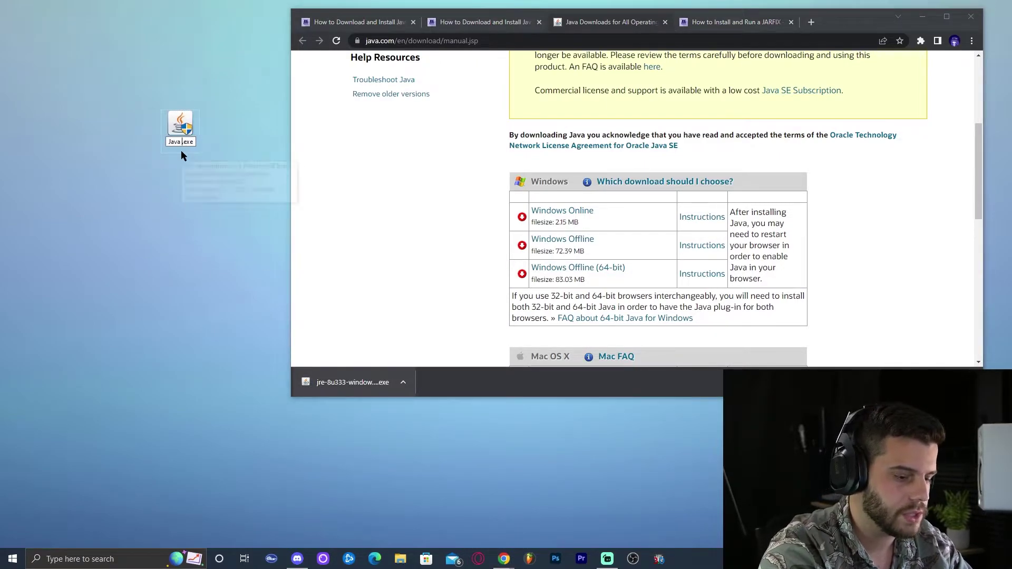
right_click(219, 139)
click(246, 168)
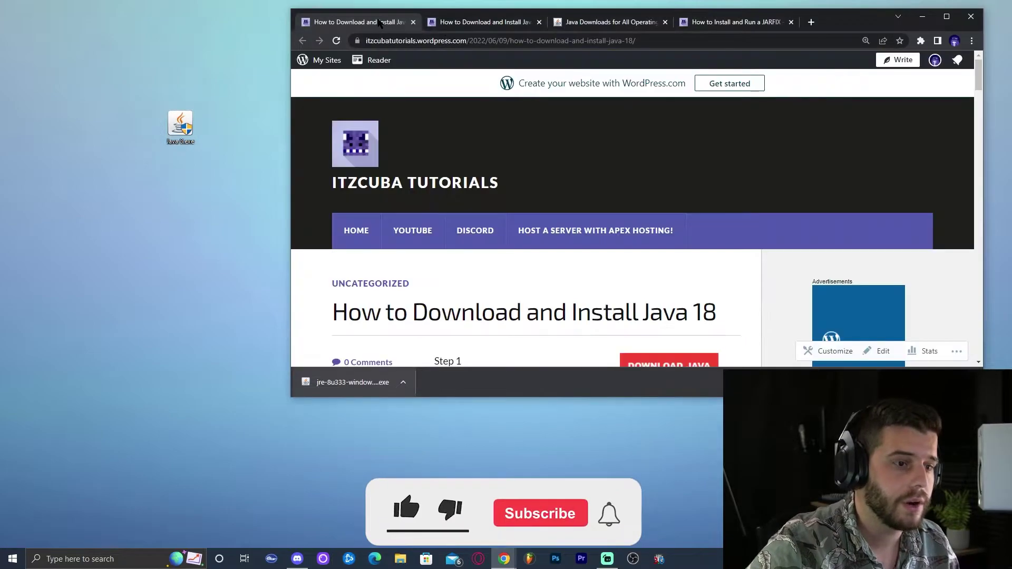
Switch to the Java 18 install guide in a maximized Chrome window.
click(358, 22)
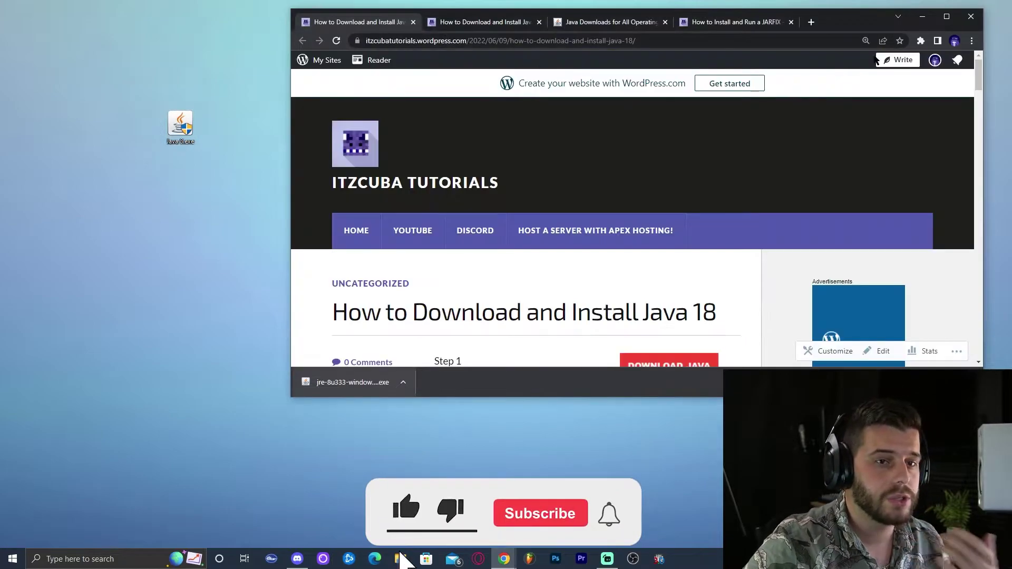
click(947, 17)
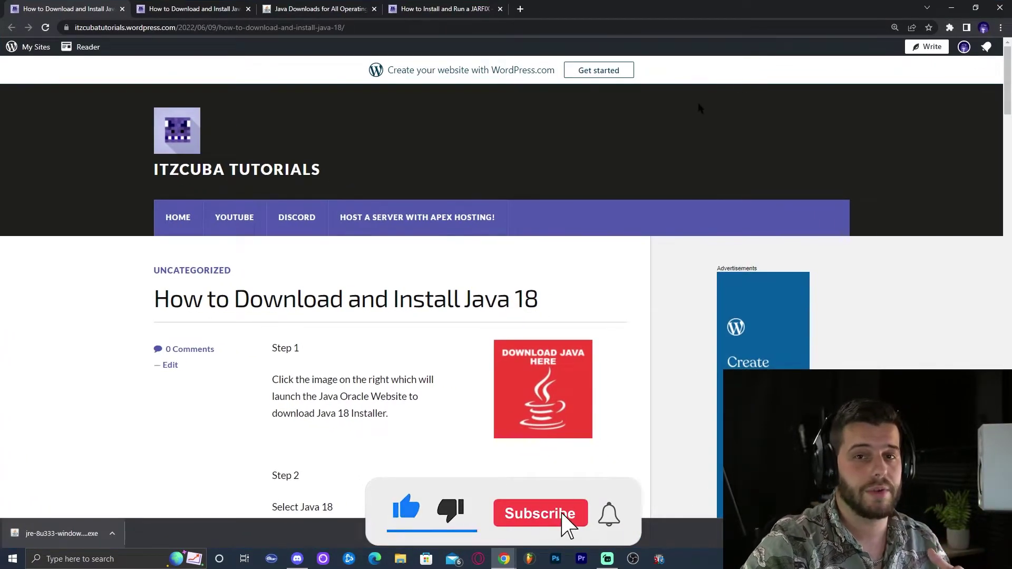
scroll(696, 111, down, 2)
scroll(590, 188, down, 12)
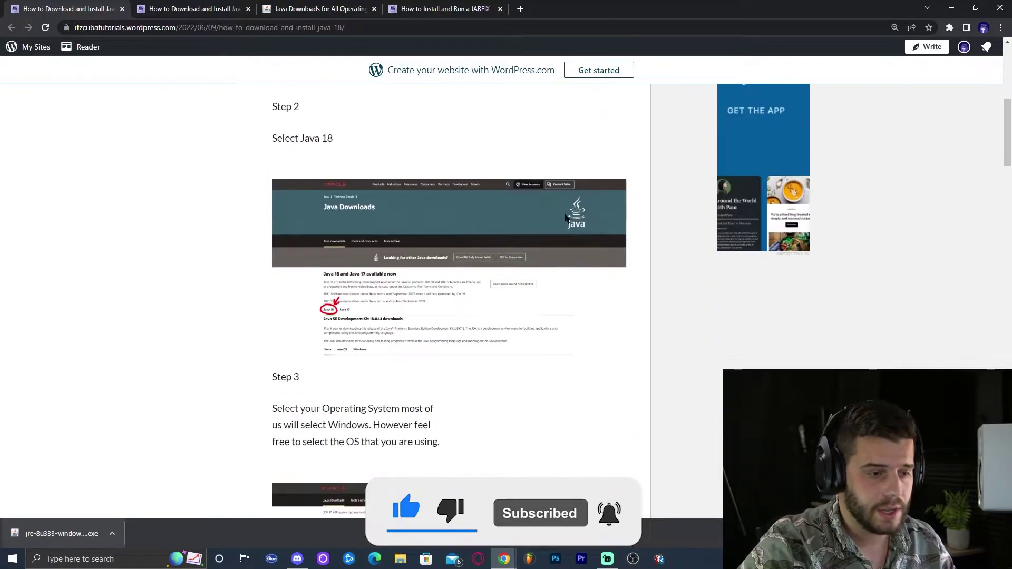
scroll(617, 224, up, 14)
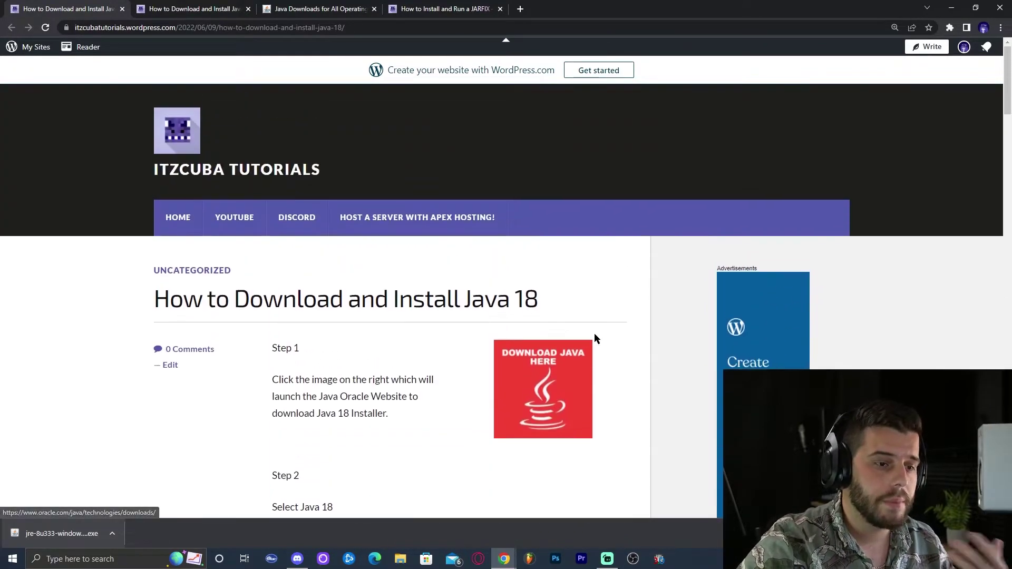
Open Oracle's Java downloads page and show the JDK 18 Windows downloads.
click(547, 366)
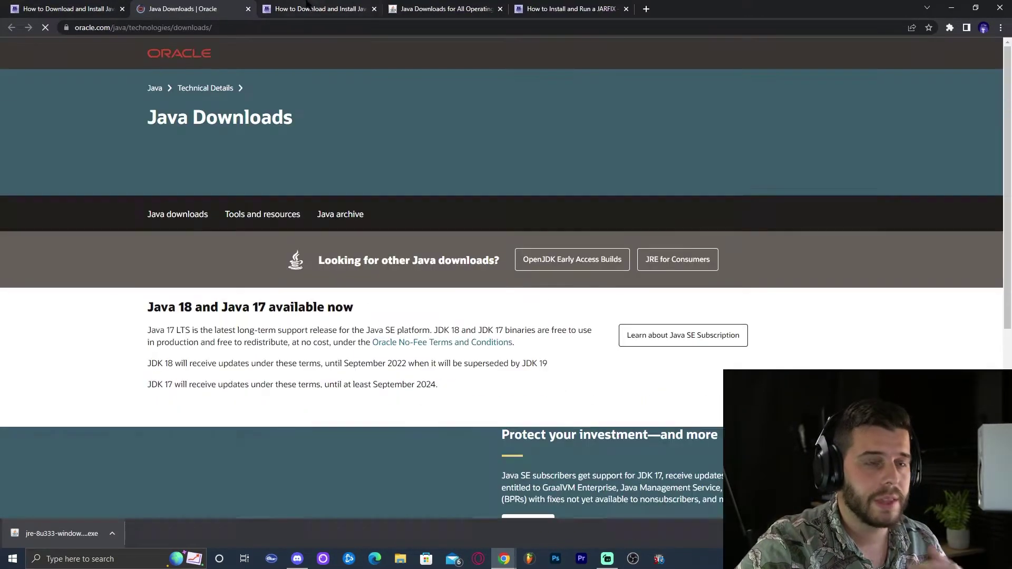
scroll(183, 256, down, 3)
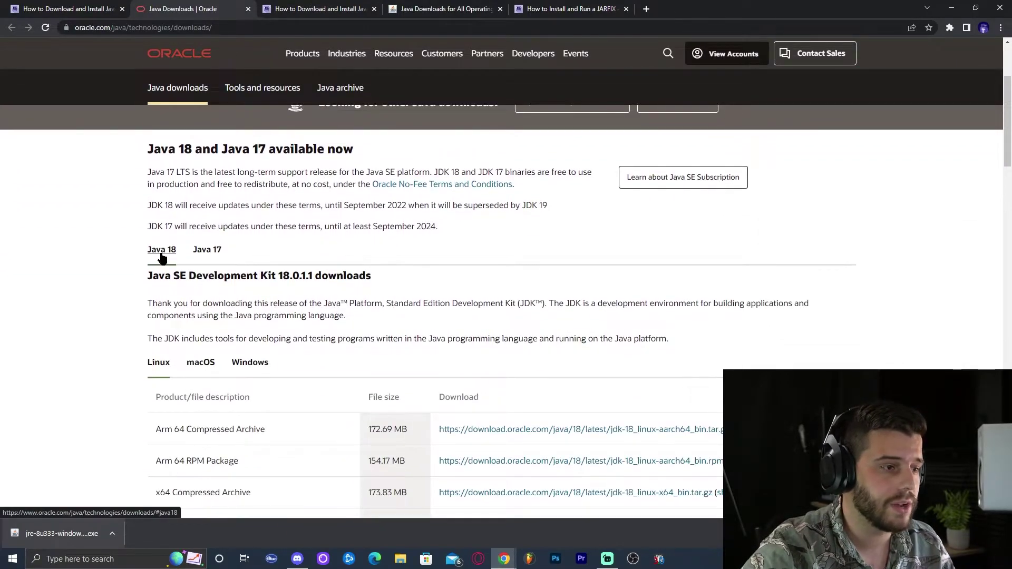
click(250, 363)
scroll(337, 284, down, 5)
scroll(316, 263, up, 2)
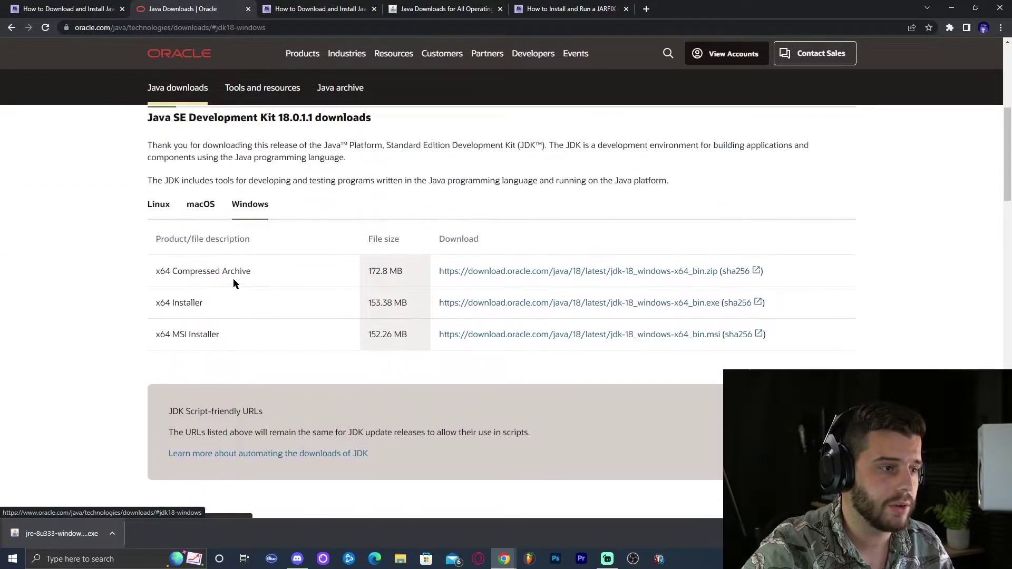
Download and save the JDK 18 Windows x64 installer, jdk-18_windows-x64_bin.exe.
click(158, 305)
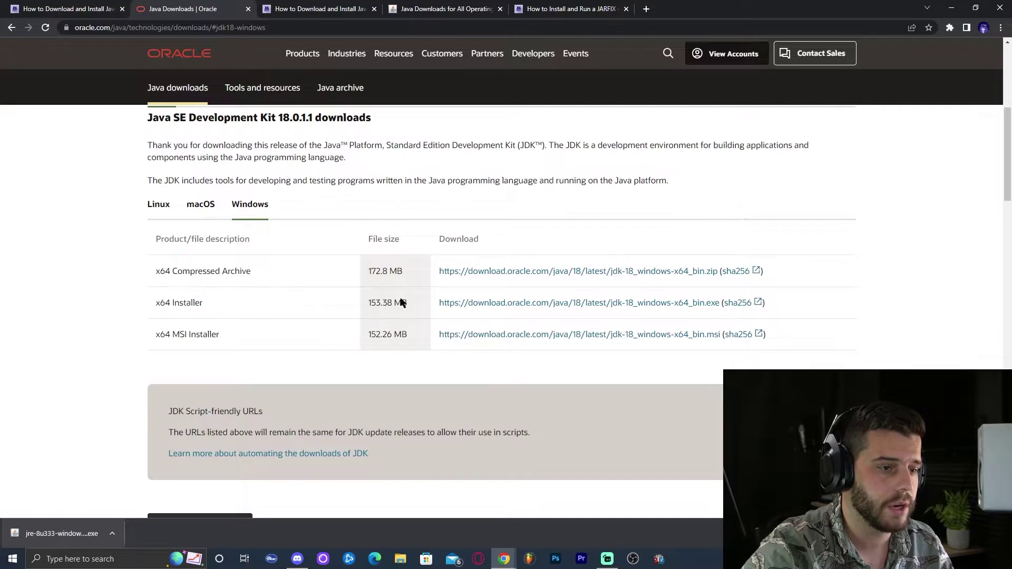
click(510, 301)
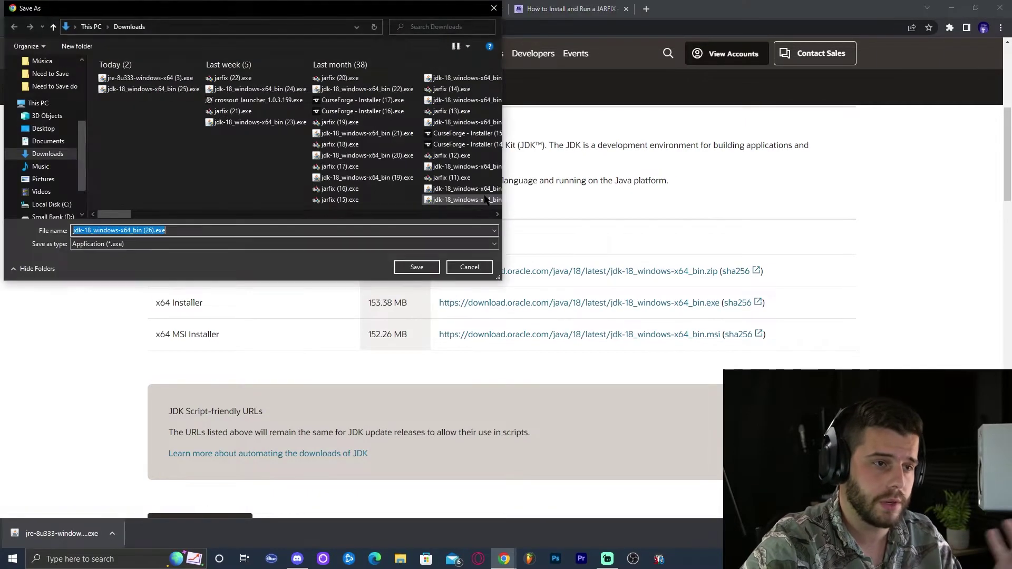
click(417, 267)
Place the JDK 18 installer on the desktop and rename it Java 18.exe.
mouse_move(735, 8)
mouse_down()
mouse_move(709, 19)
mouse_move(724, 21)
mouse_up()
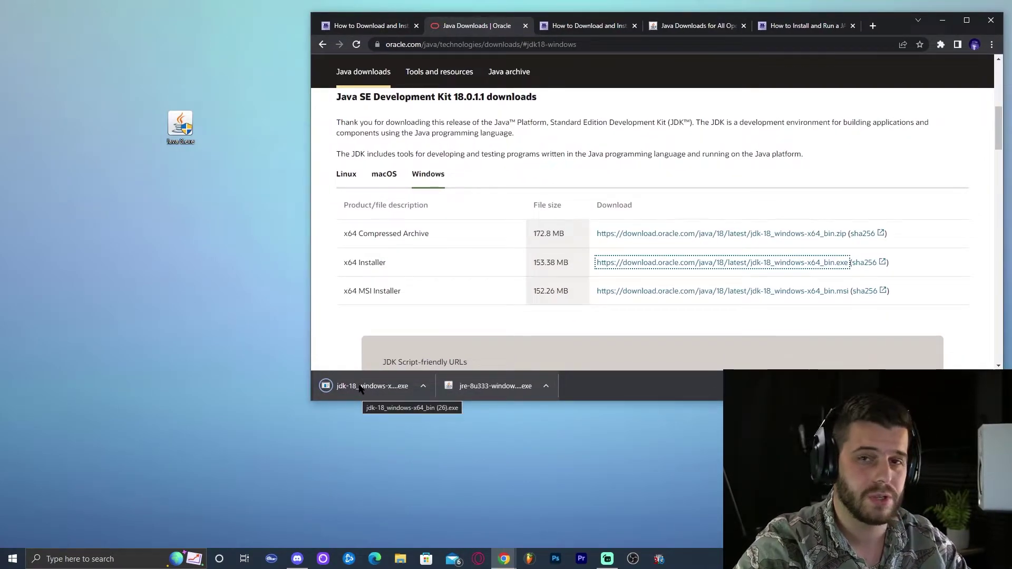
drag(363, 391, 224, 230)
click(219, 204)
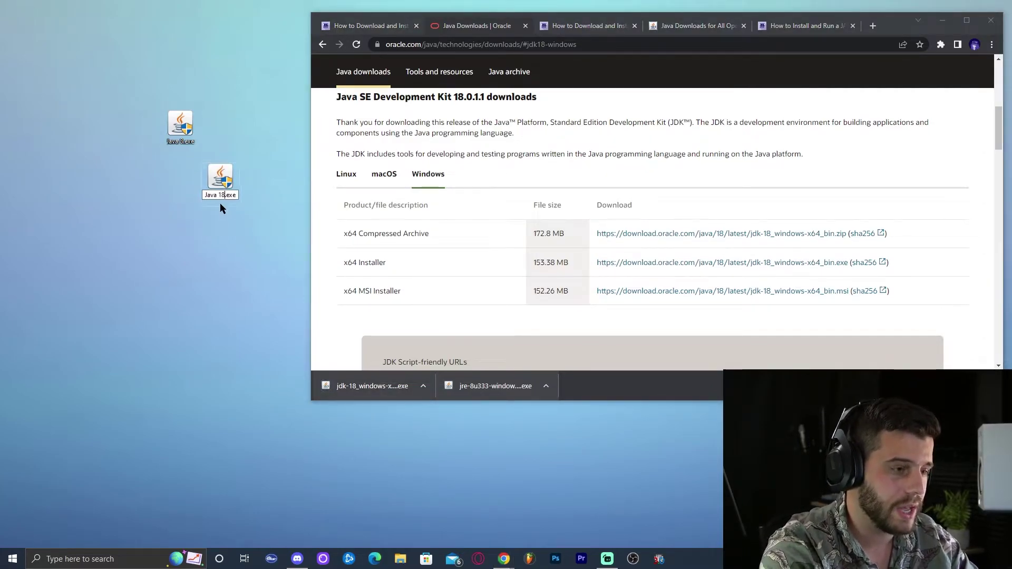
key(Return)
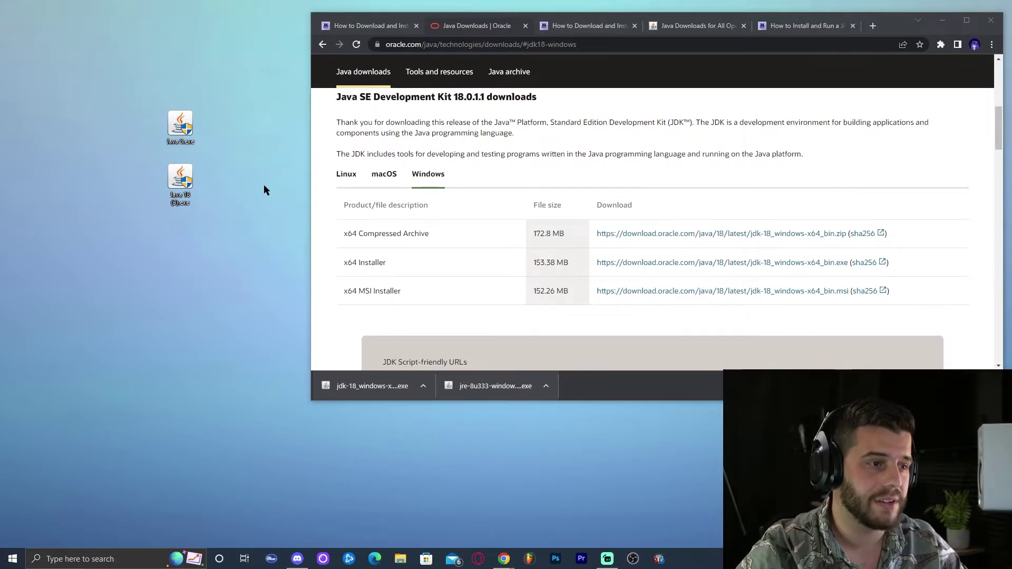
Select both Java installer icons and refresh the desktop.
right_click(263, 186)
click(267, 204)
drag(257, 227, 167, 104)
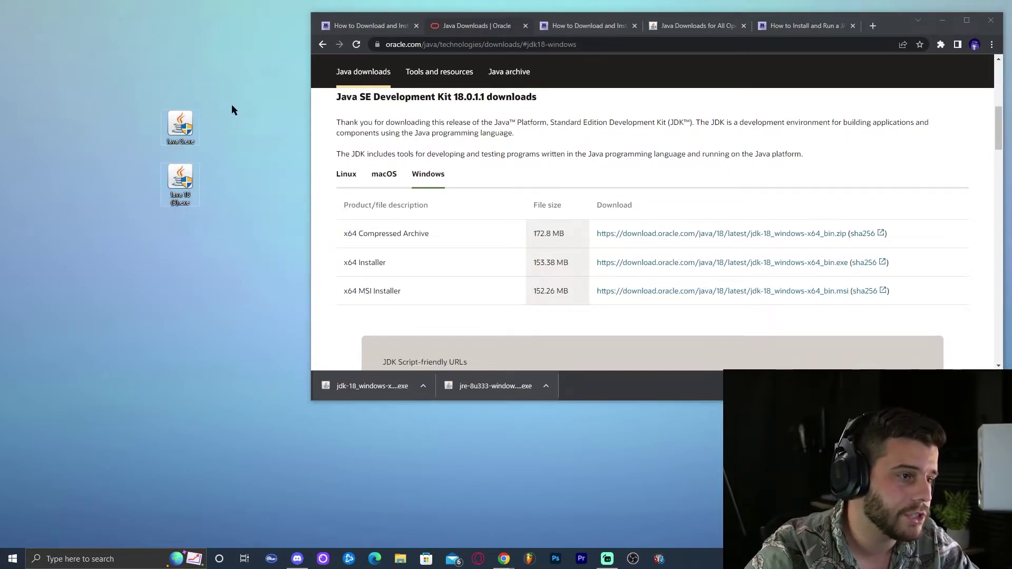
right_click(233, 104)
click(243, 136)
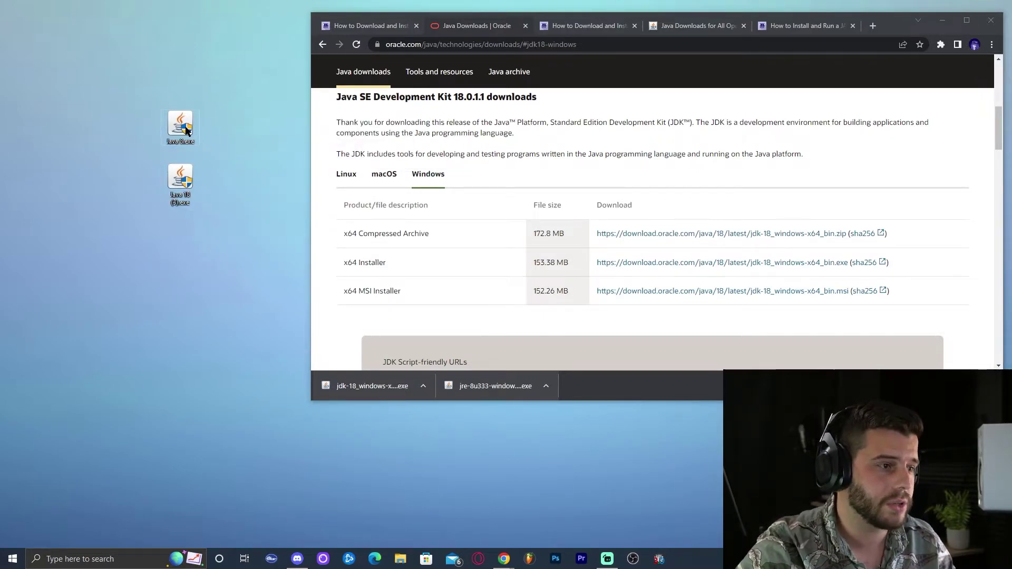
mouse_move(189, 127)
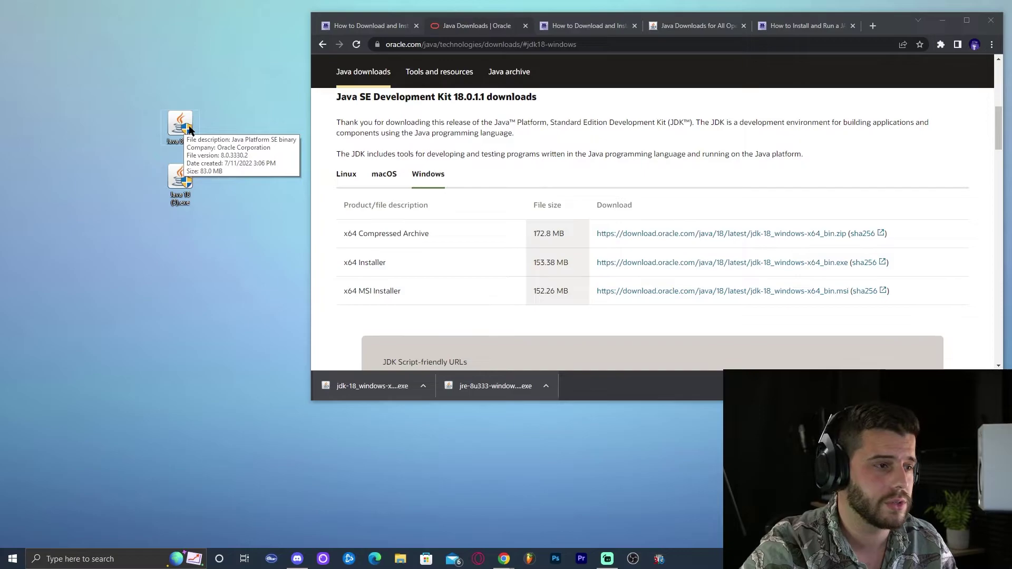
Run the Java 8 installer, install Java, and close it once setup succeeds.
double_click(182, 126)
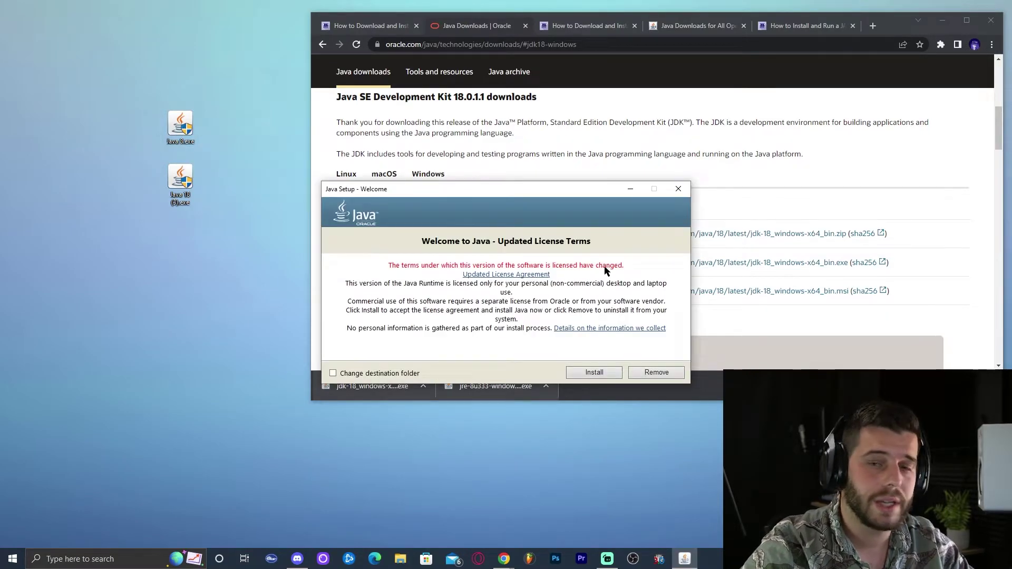
click(599, 373)
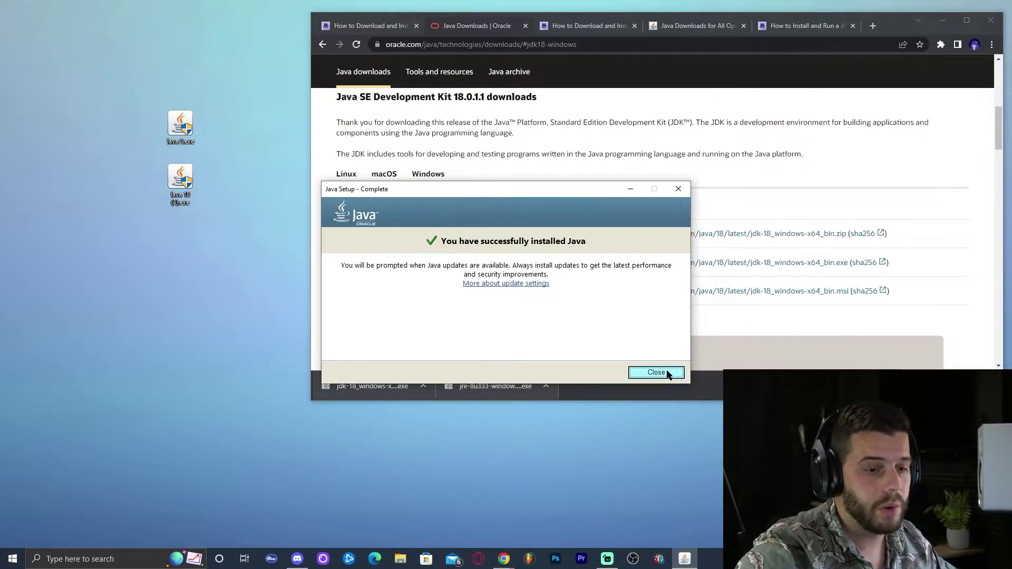
click(656, 372)
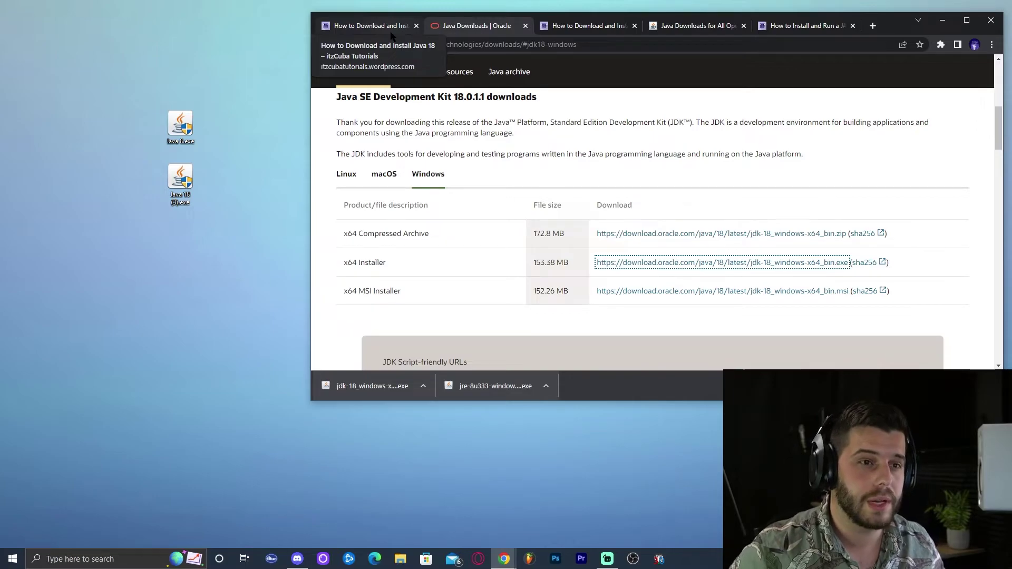
Close the downloads bar and four leftover Java tabs, then maximize Chrome.
click(992, 386)
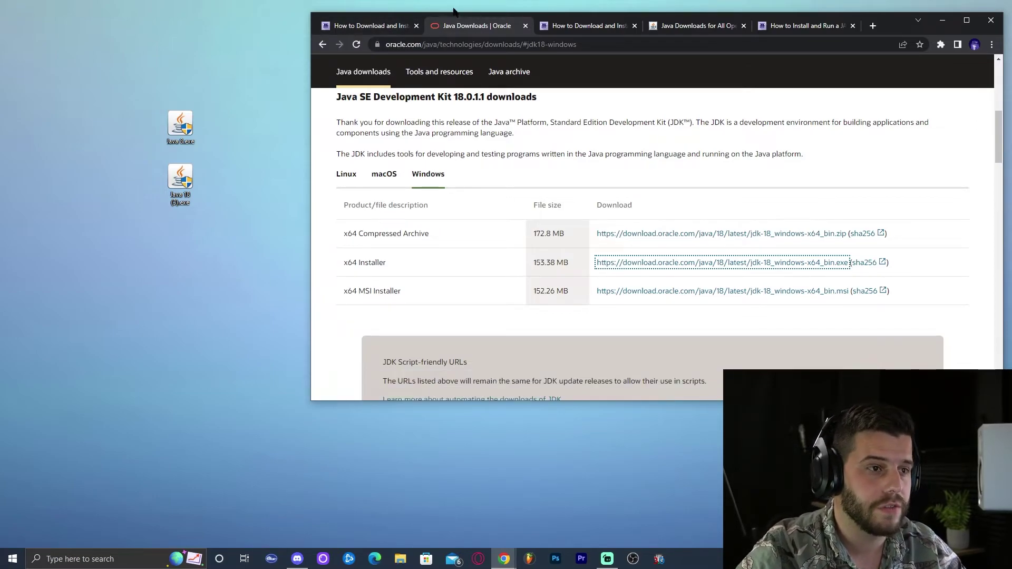
click(416, 25)
click(417, 26)
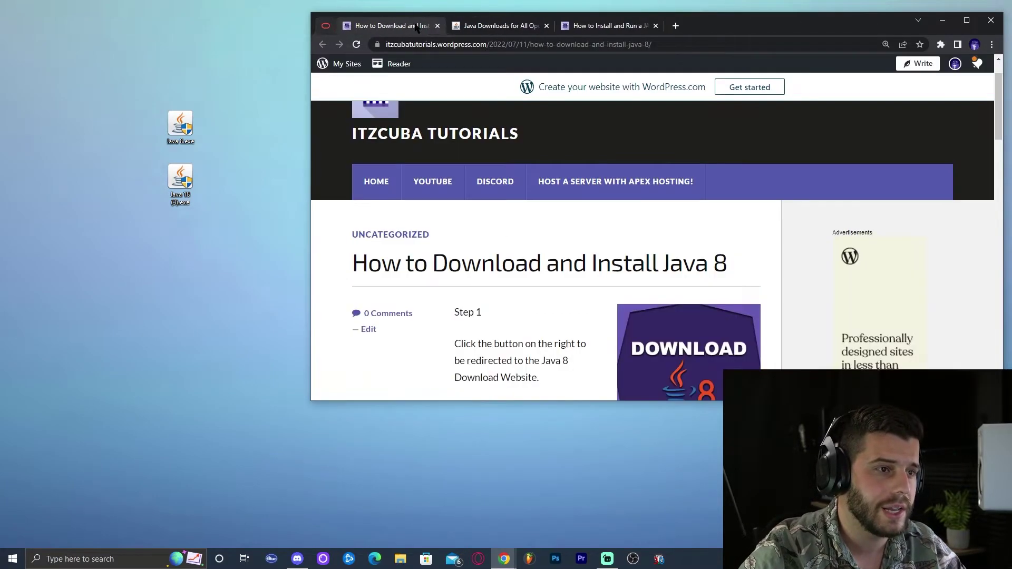
click(416, 26)
click(416, 26)
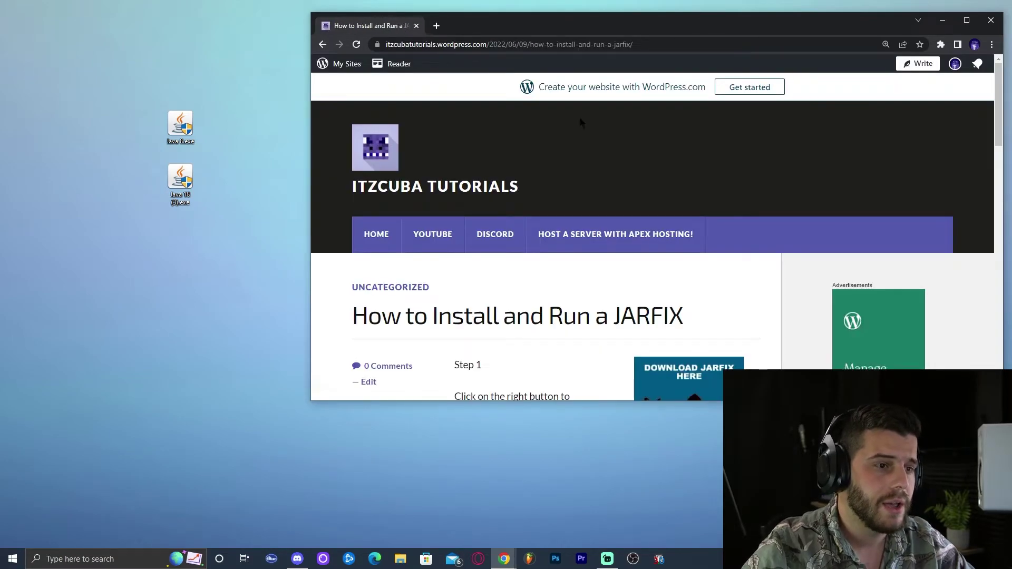
click(967, 20)
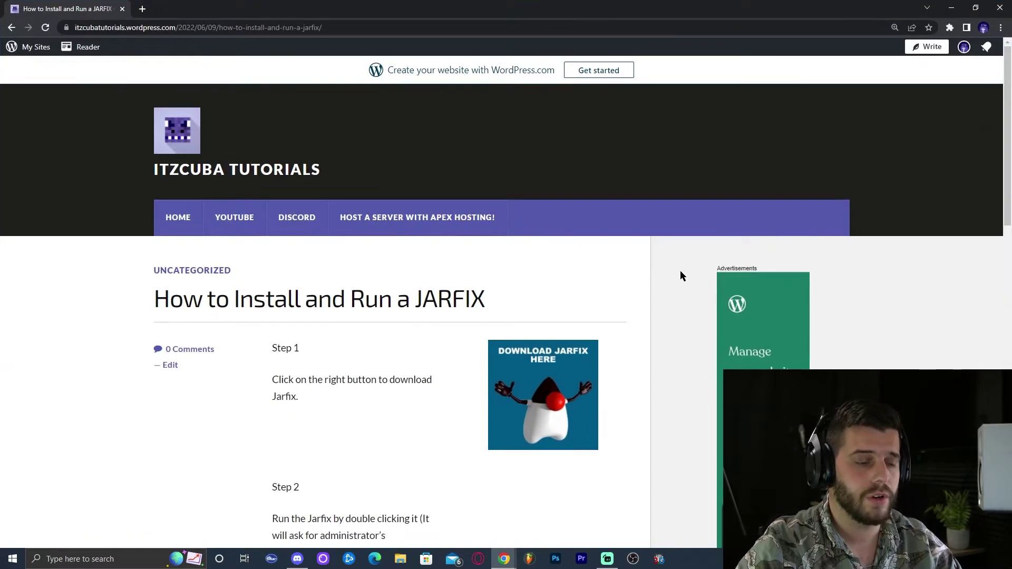
Open the Jarfix download page and save jarfix.exe from the author's website.
click(565, 363)
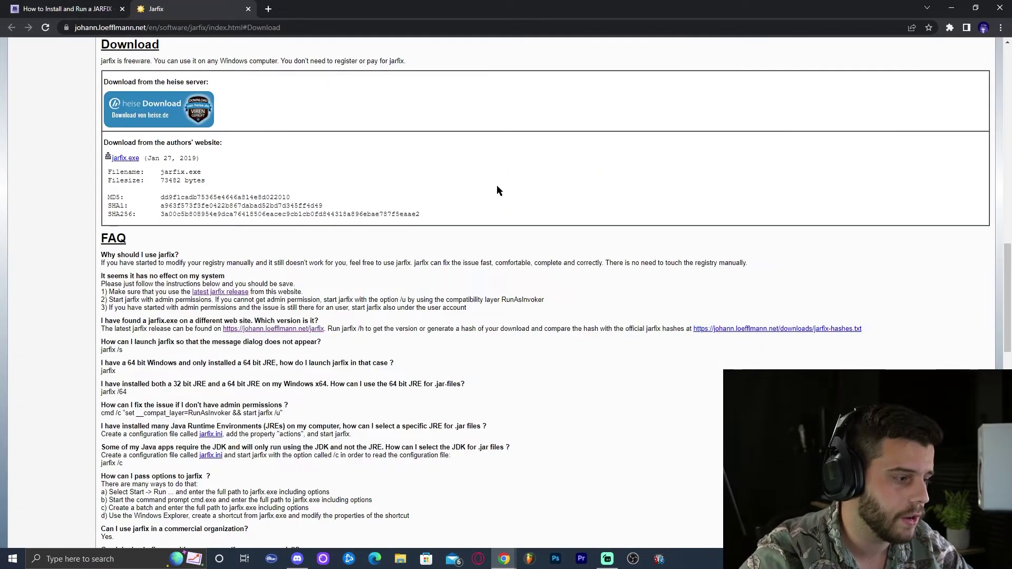
drag(147, 158, 111, 165)
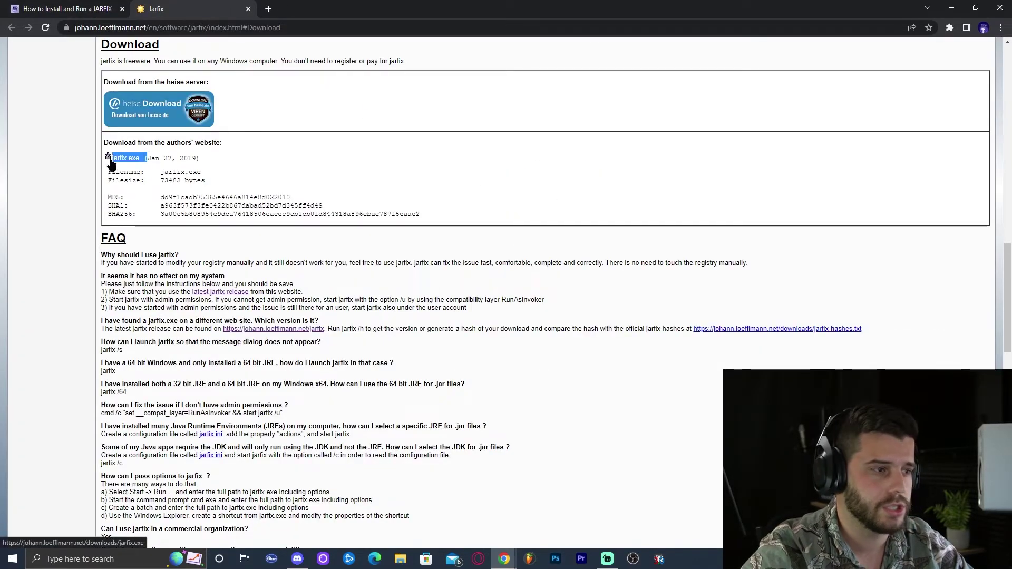
click(136, 157)
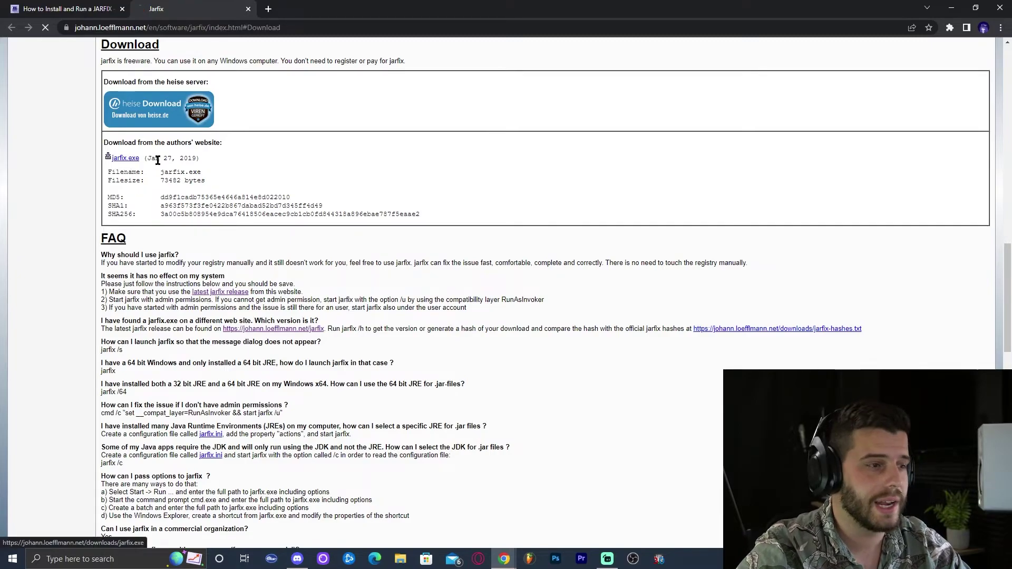
click(425, 266)
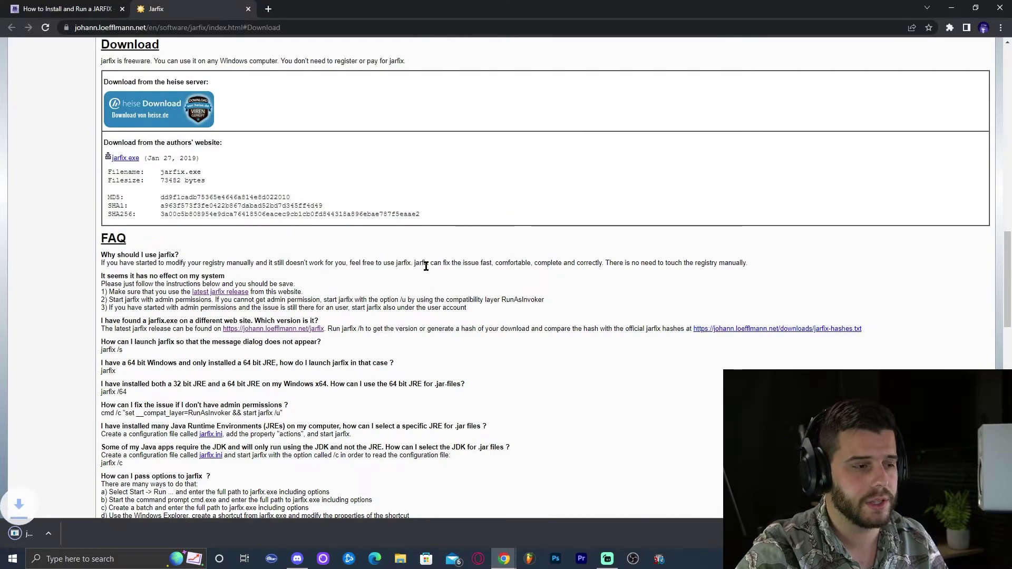
Restore Chrome to a smaller window and drag the jarfix download onto the desktop.
double_click(510, 10)
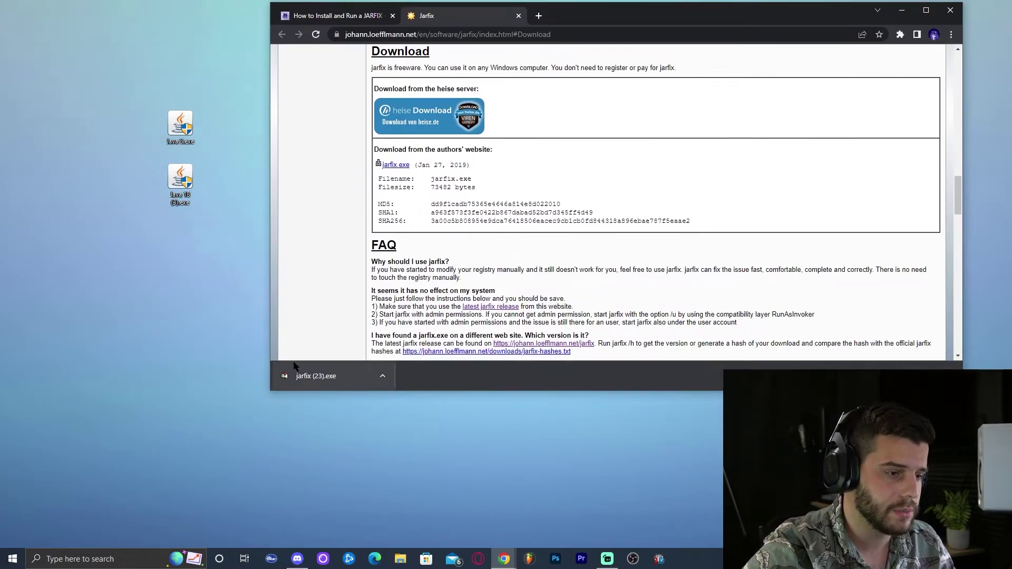
drag(295, 367, 179, 237)
drag(210, 352, 147, 223)
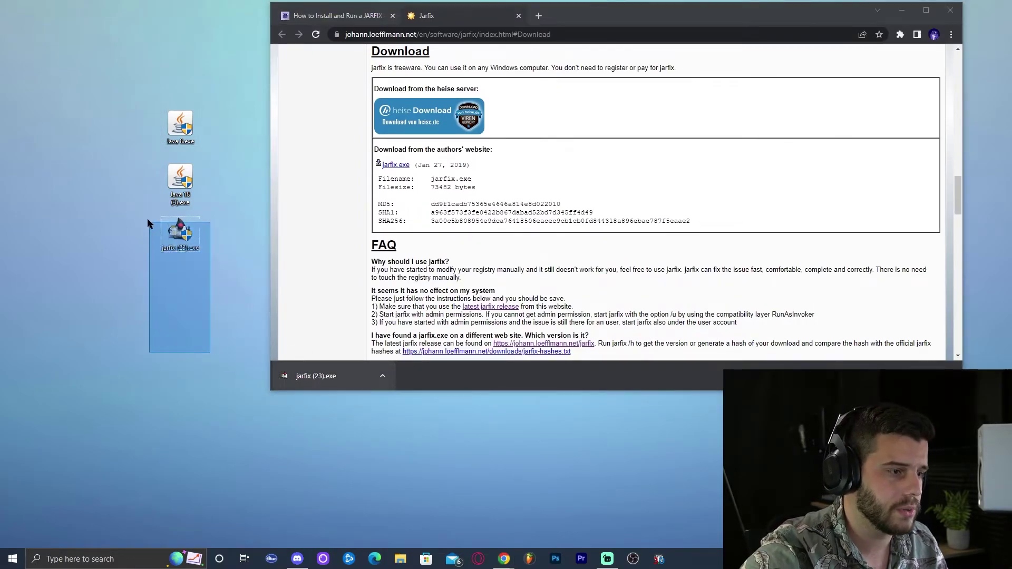
Close Chrome, run jarfix to register .jar with jre1.8.0_333, and dismiss the success message.
click(952, 11)
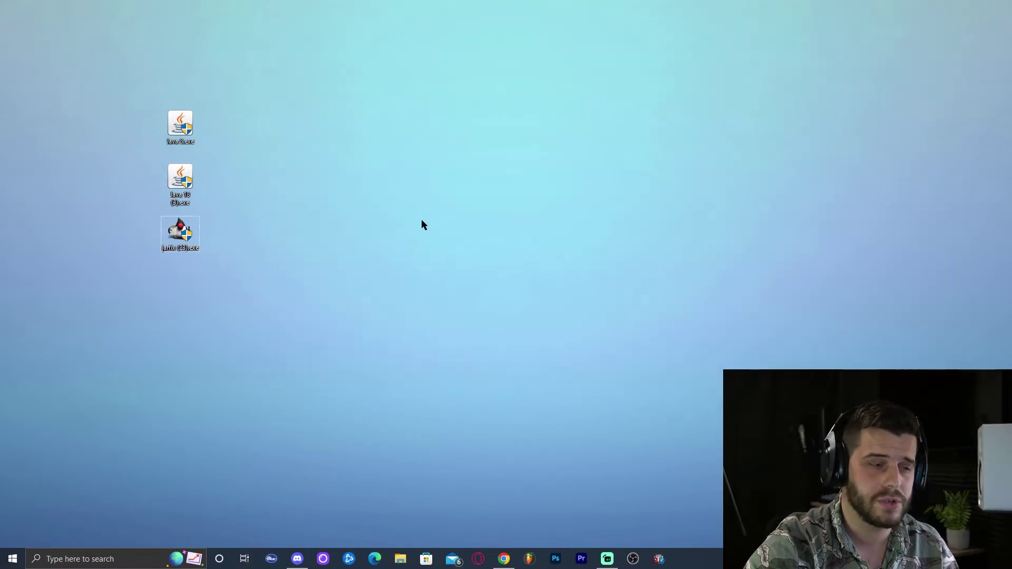
double_click(185, 231)
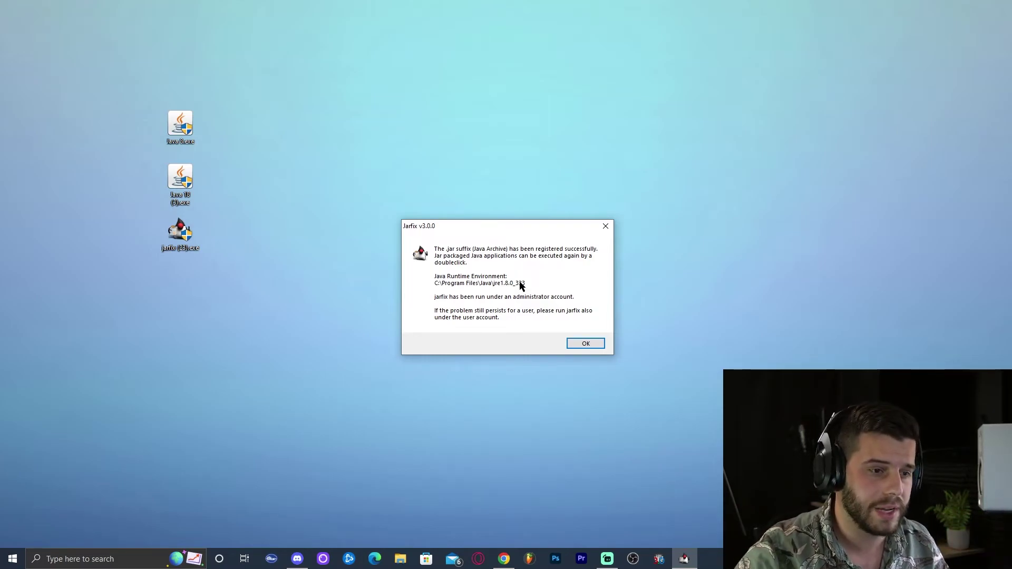
click(586, 344)
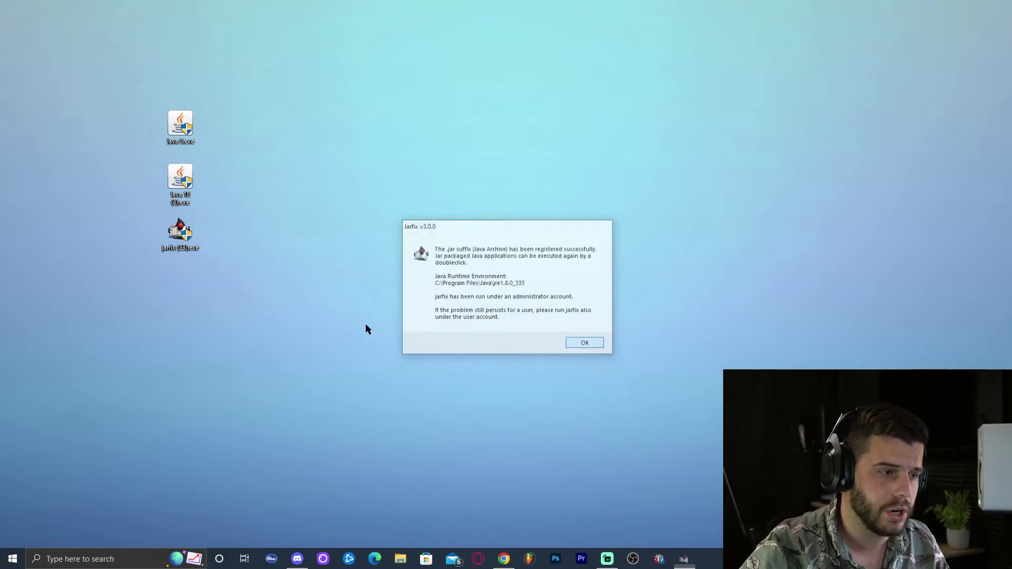
drag(262, 292, 158, 224)
Refresh the desktop and move the jarfix icon to the right of the Java installers.
right_click(280, 224)
click(314, 255)
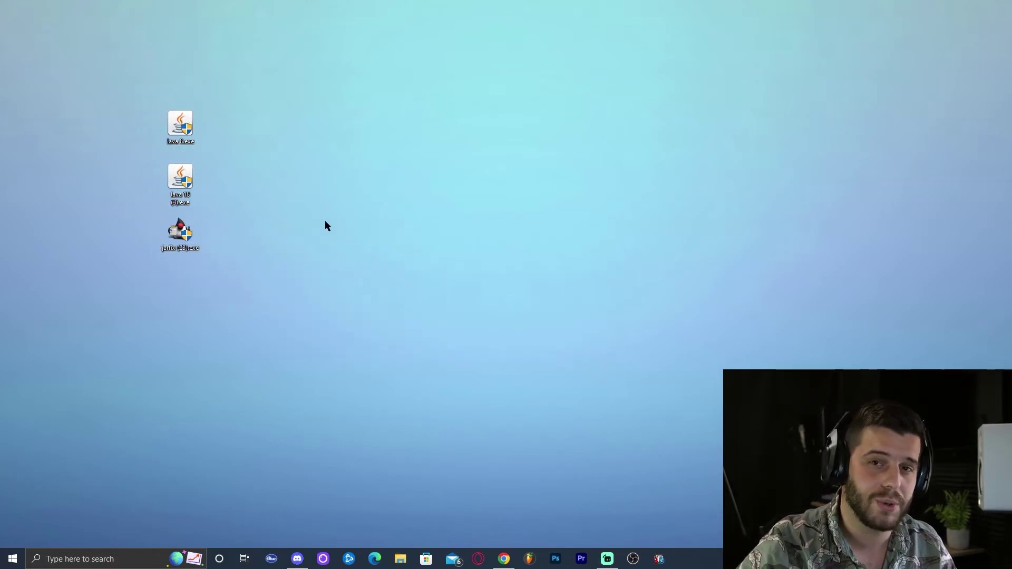
right_click(323, 209)
click(363, 285)
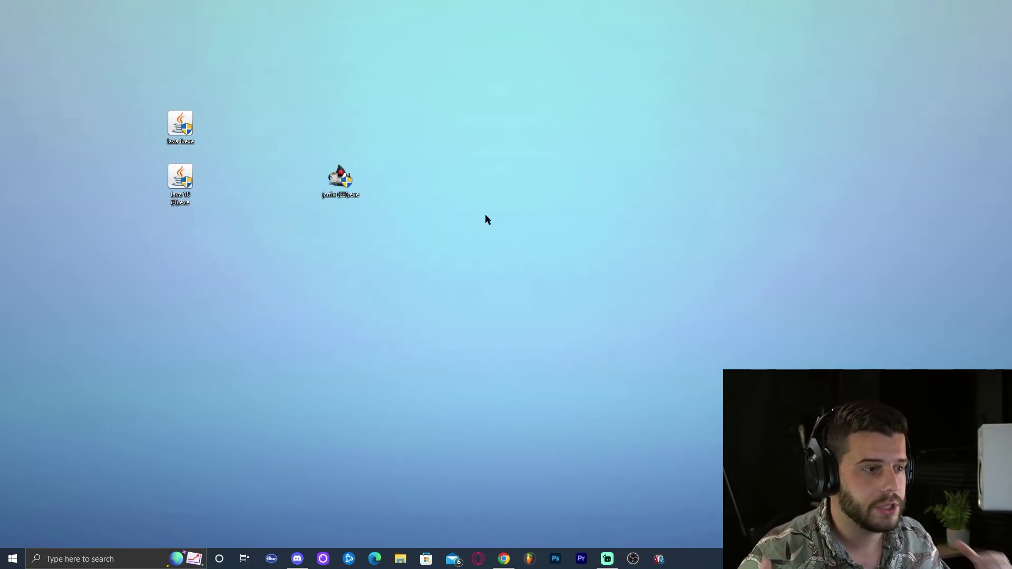